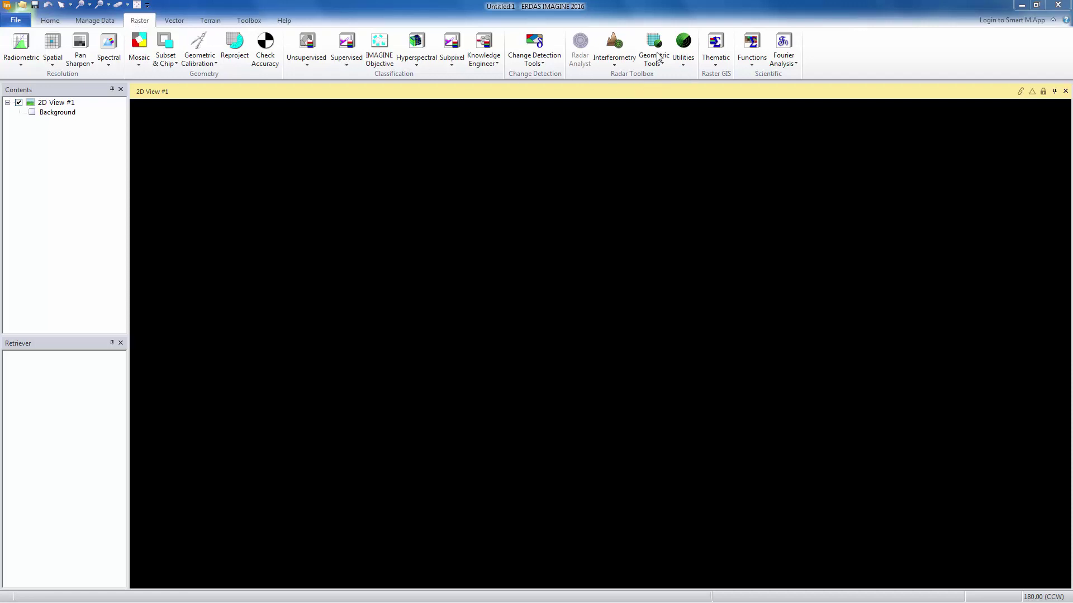
Open Polarimetric Classification from the Radar Toolbox utilities, with Pauli-Basis as the method.
click(685, 68)
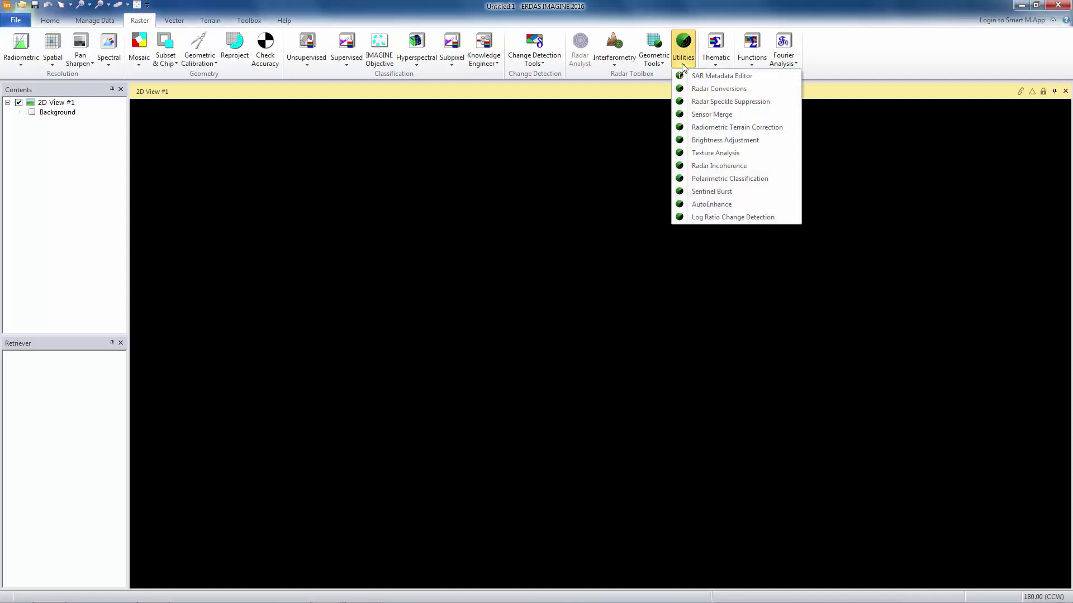
click(708, 179)
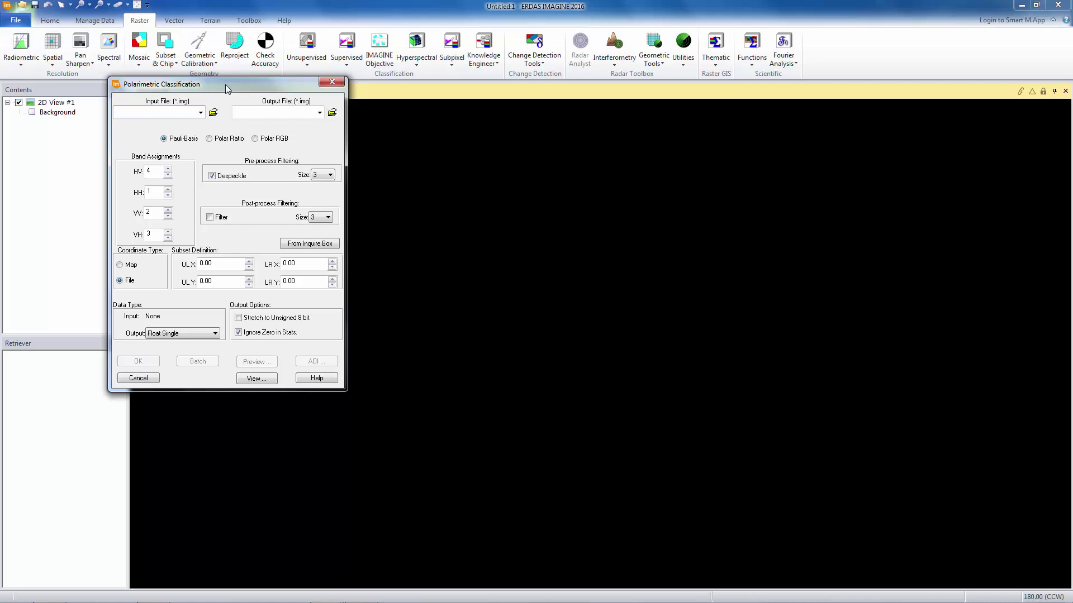
Start adding a layer and go to the recent pds_0005890 RADARSAT-2 product folder.
drag(226, 85, 200, 187)
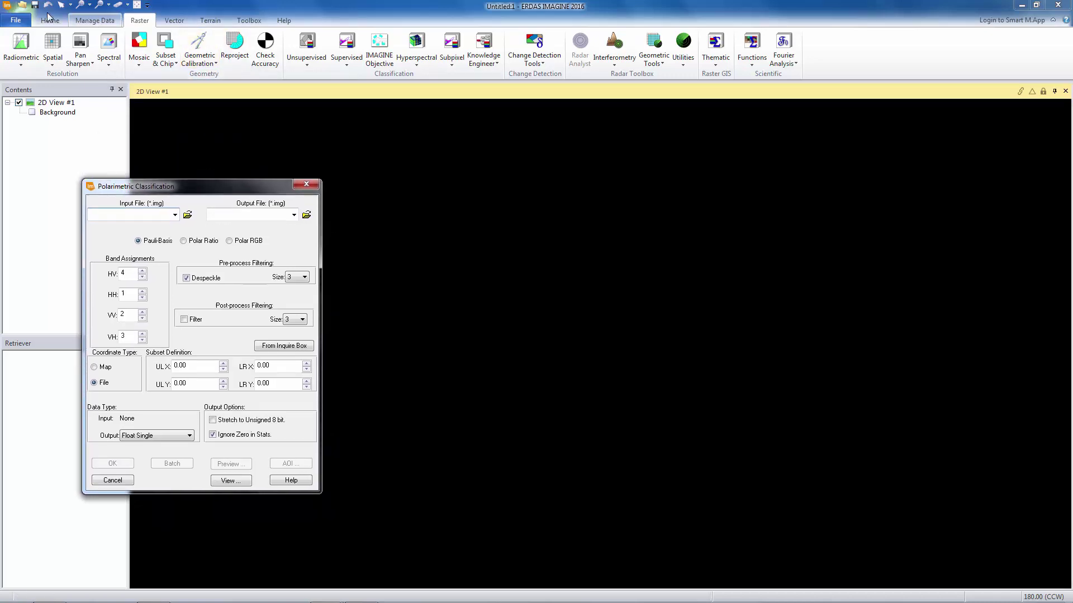
click(22, 6)
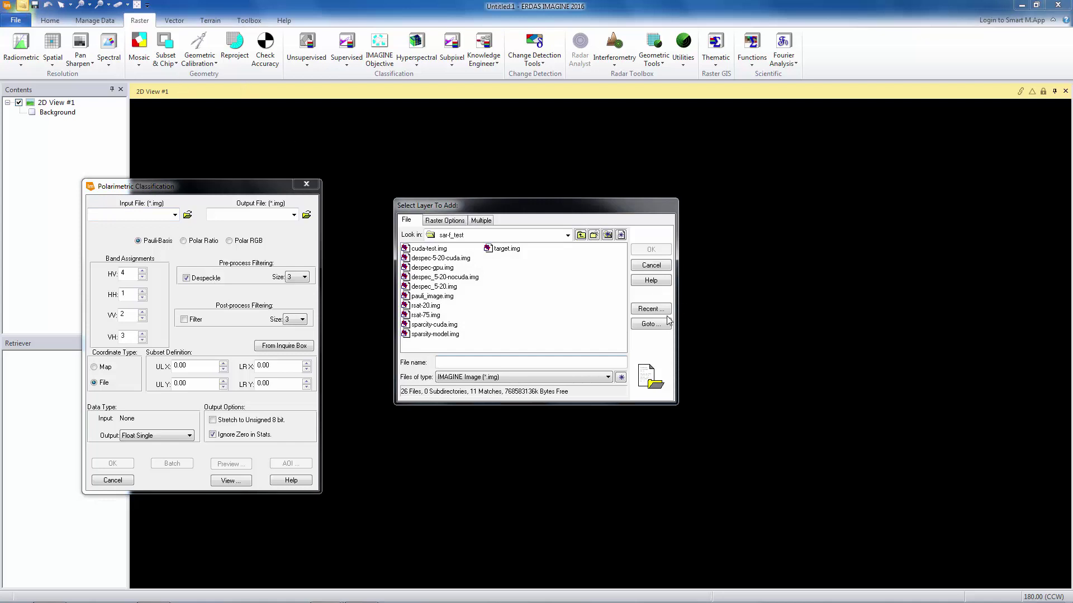
click(649, 310)
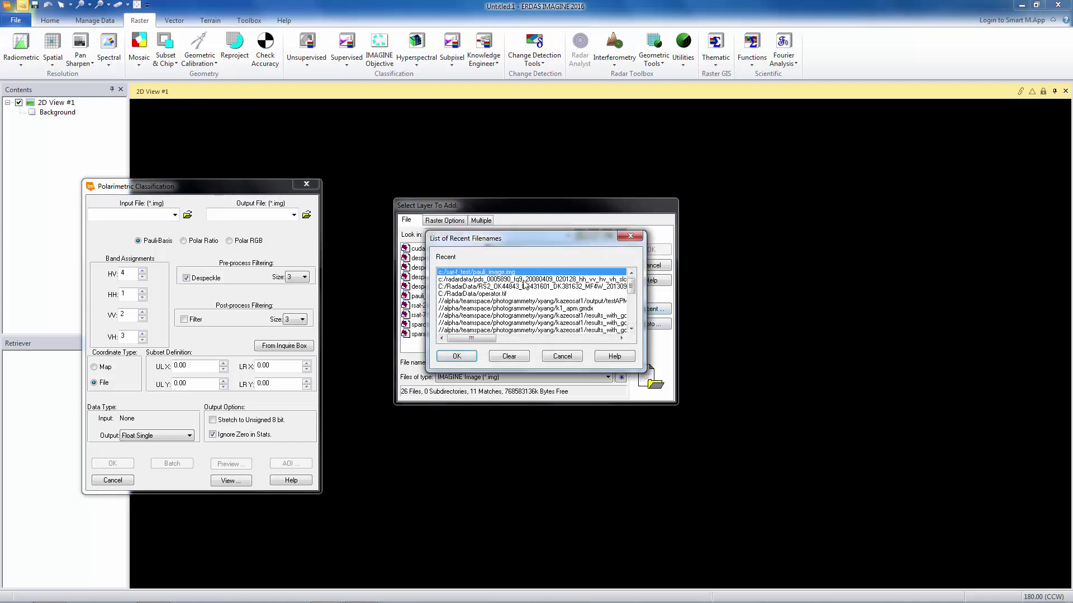
click(521, 281)
click(461, 356)
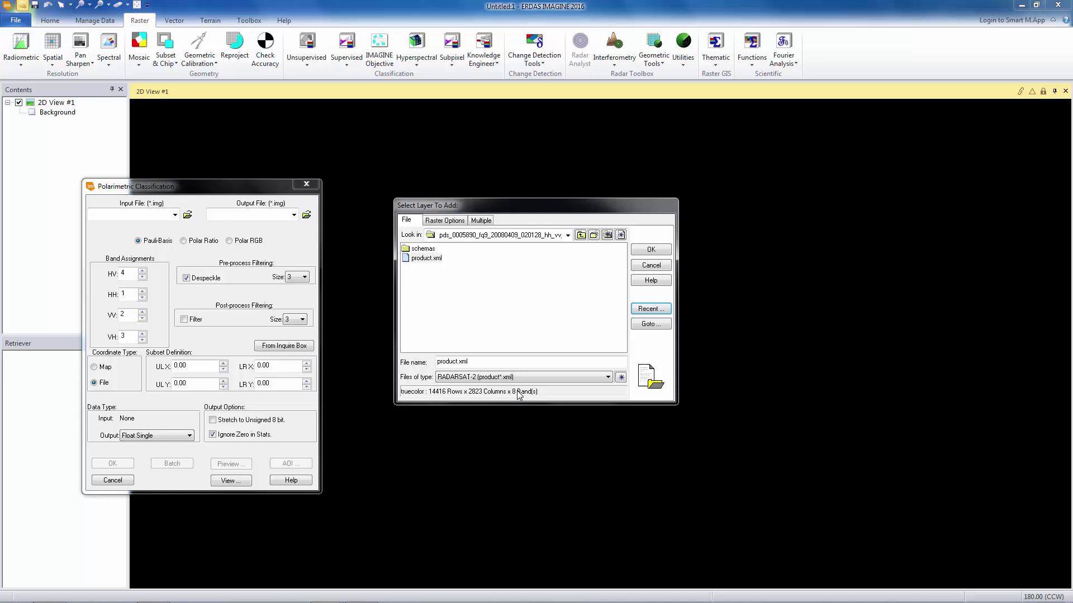
Display product.xml with band 5 on red, Fit to Frame and Orient Image to Map System.
click(447, 221)
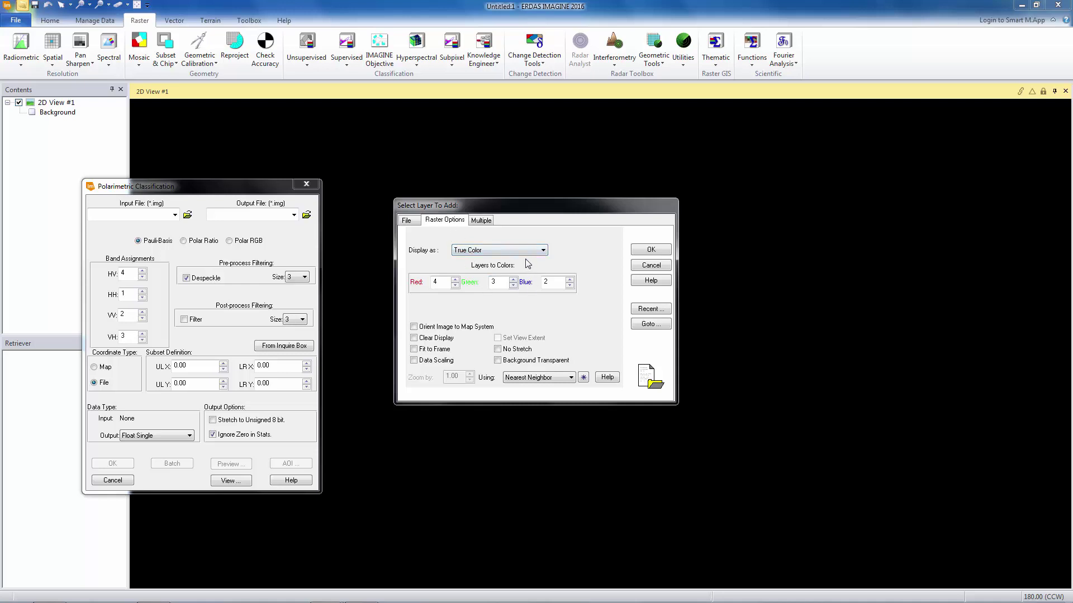
click(455, 279)
click(414, 349)
click(651, 253)
click(414, 327)
click(649, 249)
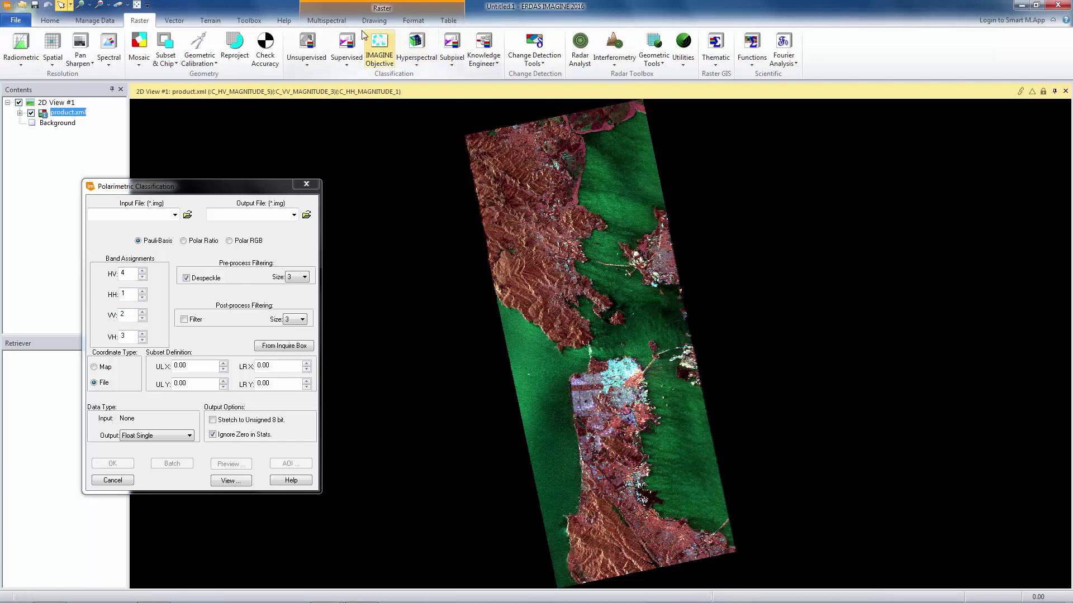
Set the Pauli bands to HV 5, VV 3 and VH 7, keeping HH at 1.
click(333, 24)
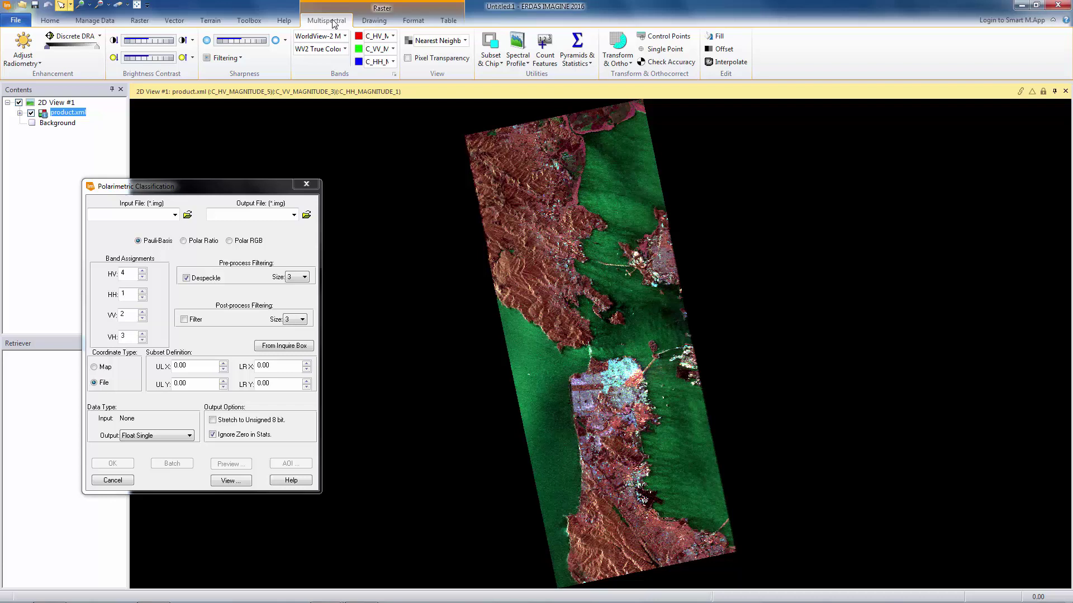
click(394, 36)
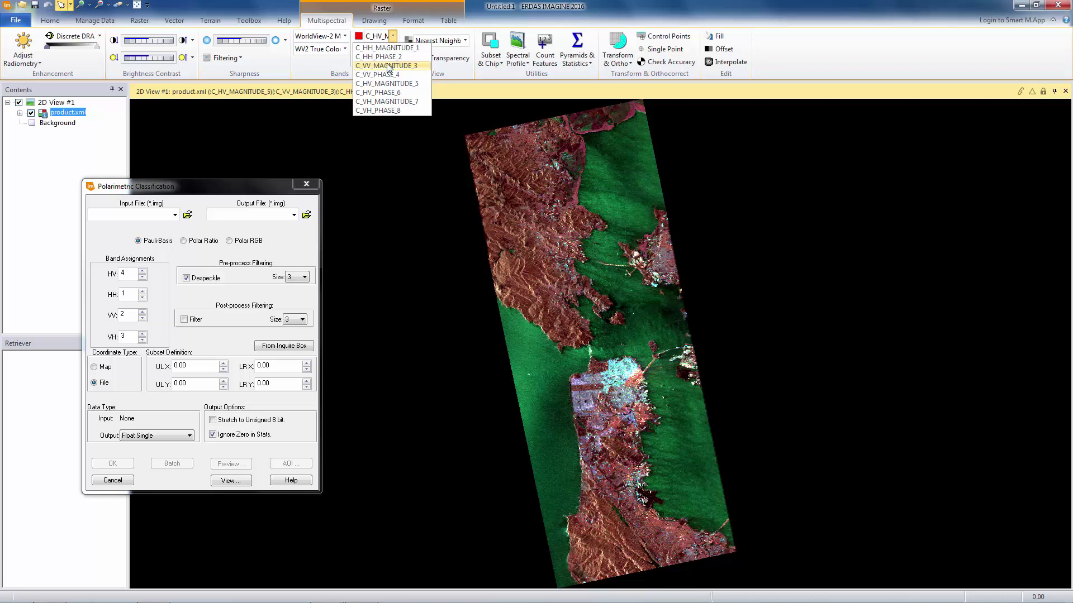
click(142, 313)
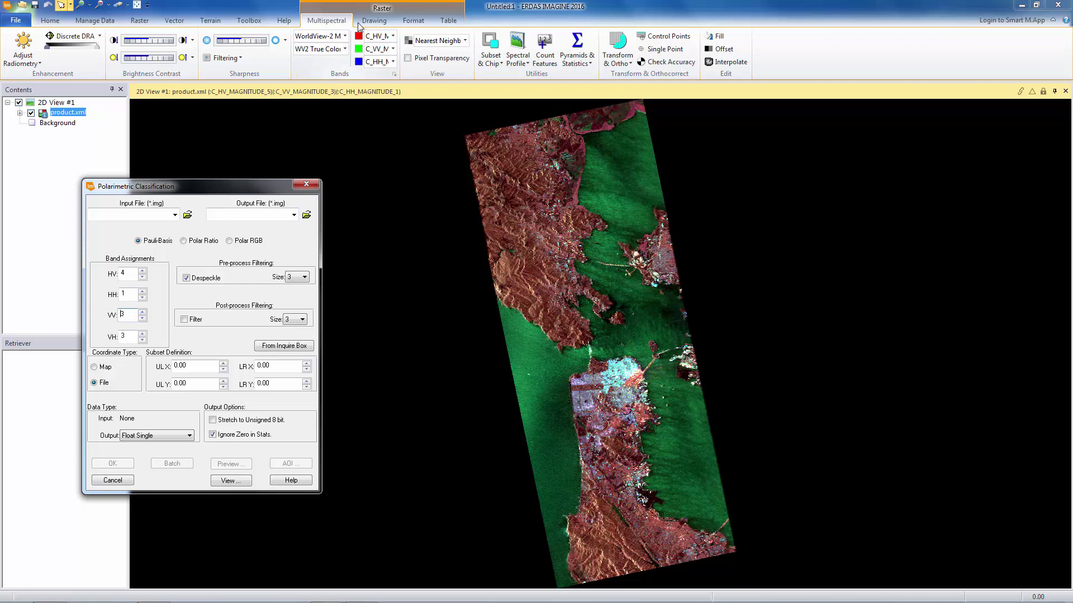
click(393, 37)
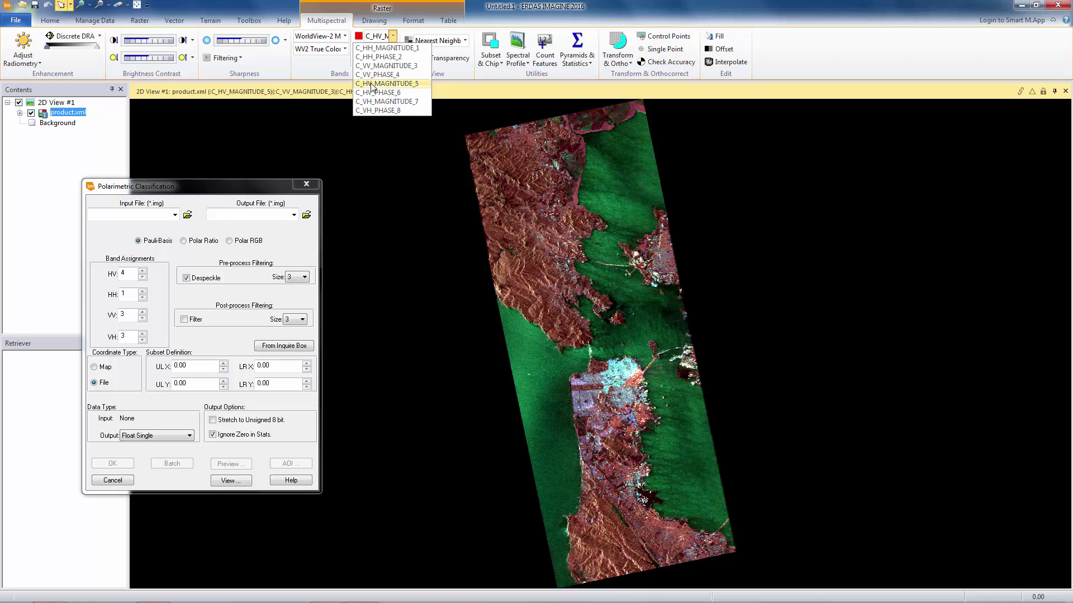
click(142, 270)
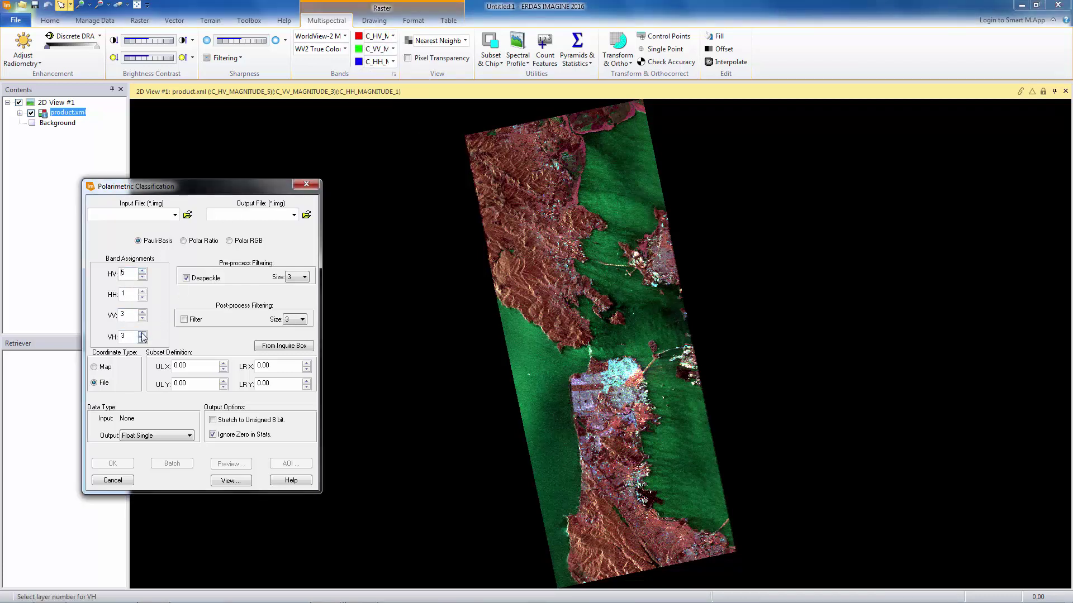
click(143, 334)
click(187, 214)
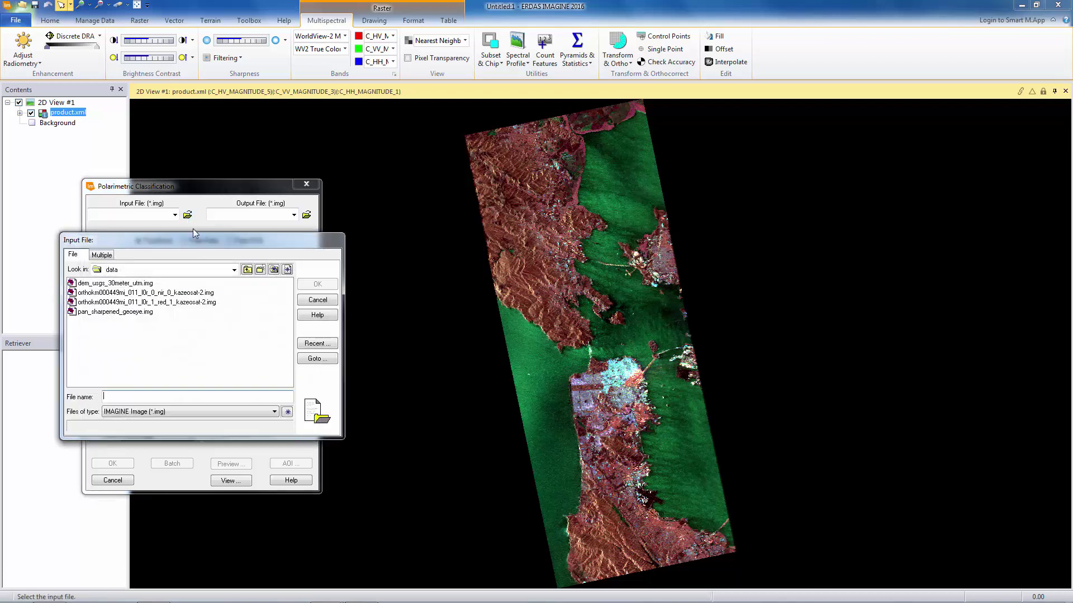
Use product.xml from the recent folder as input and name the output pauli.img.
click(310, 344)
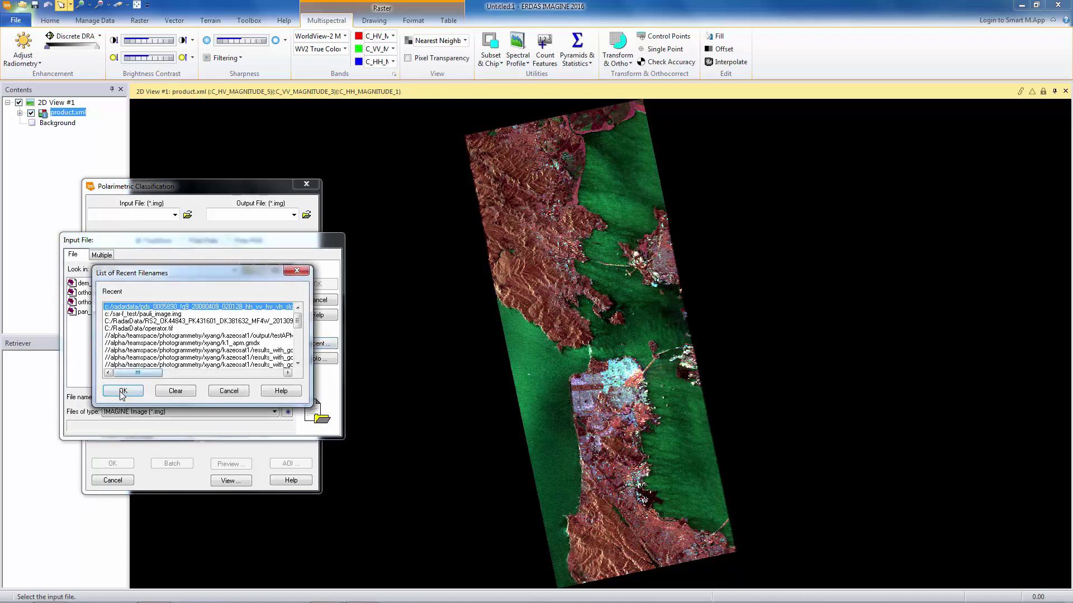
click(124, 390)
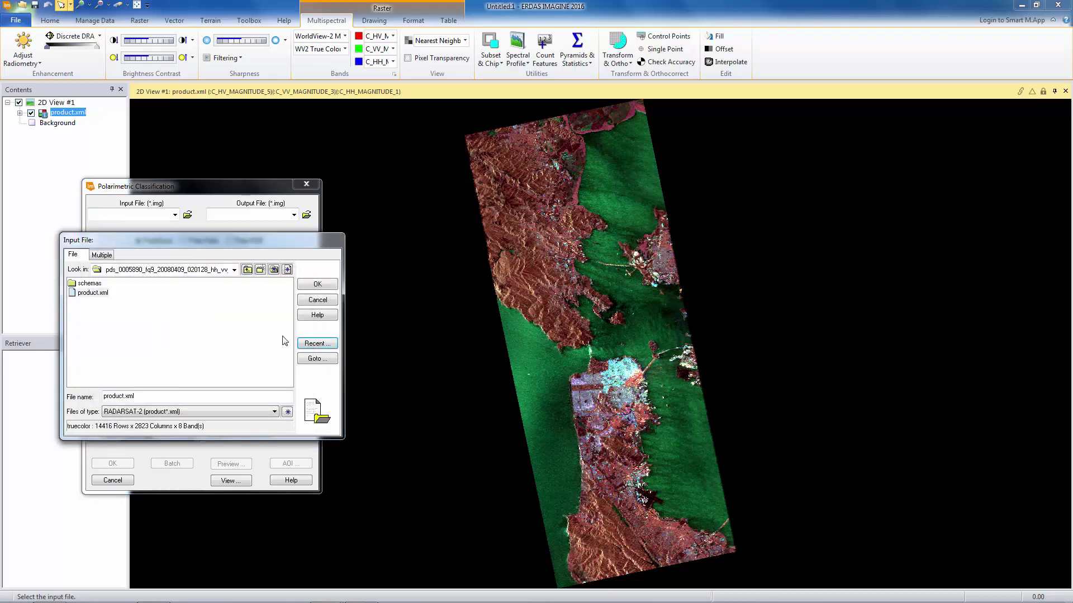
click(317, 285)
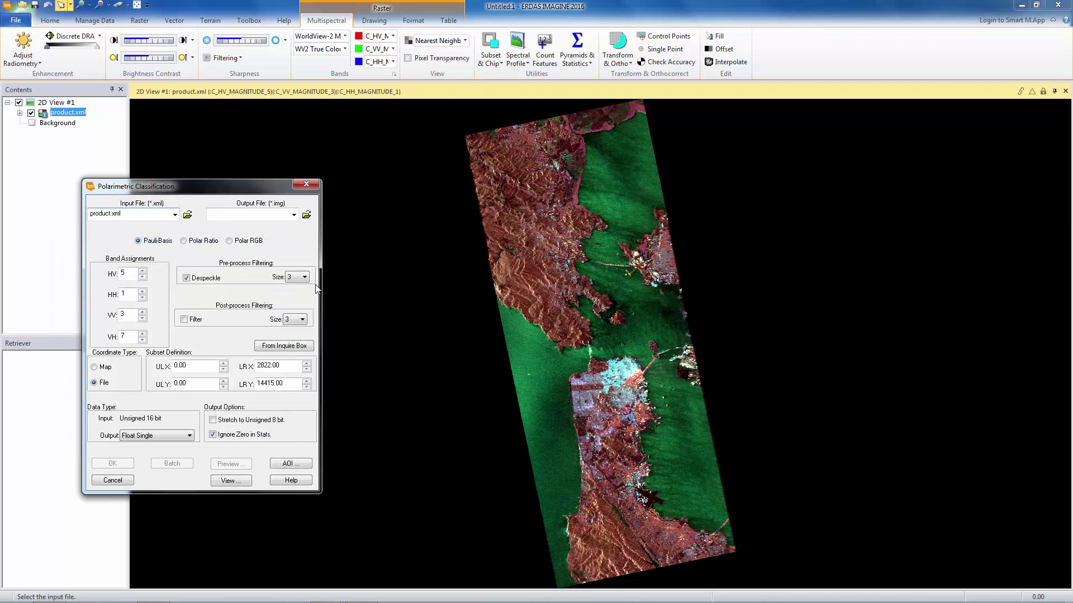
click(226, 214)
text(pauli)
key(Return)
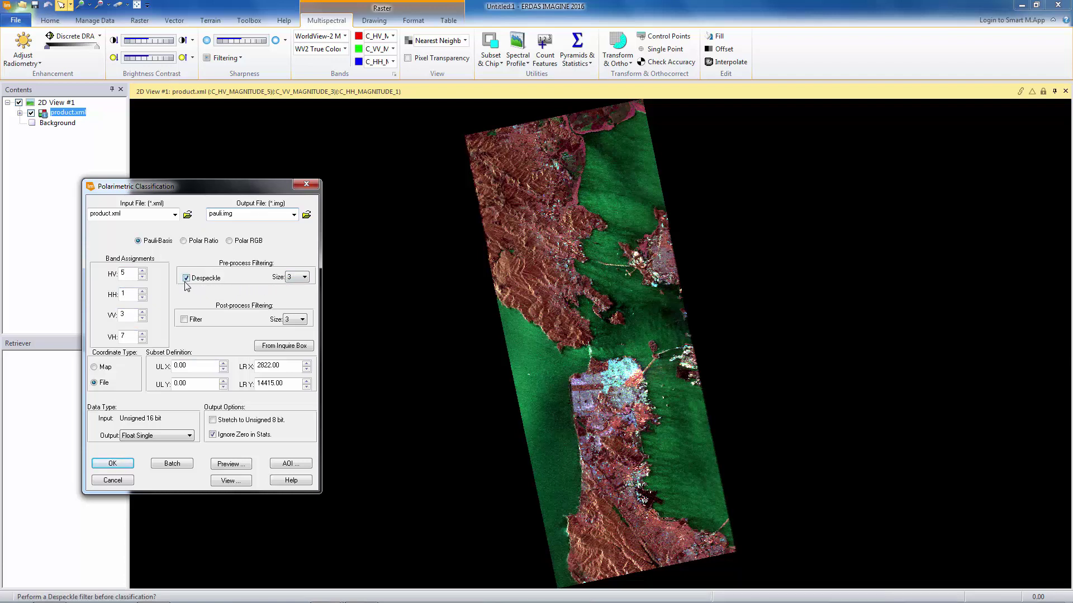
Keep Despeckle size at 3, then cancel the classification without running it.
click(305, 278)
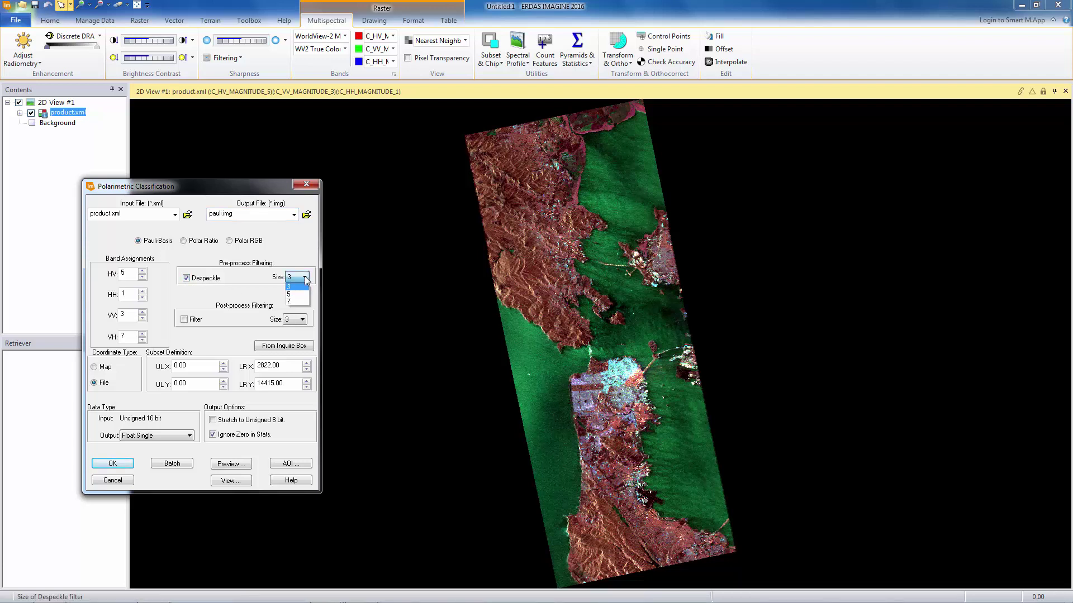
click(305, 278)
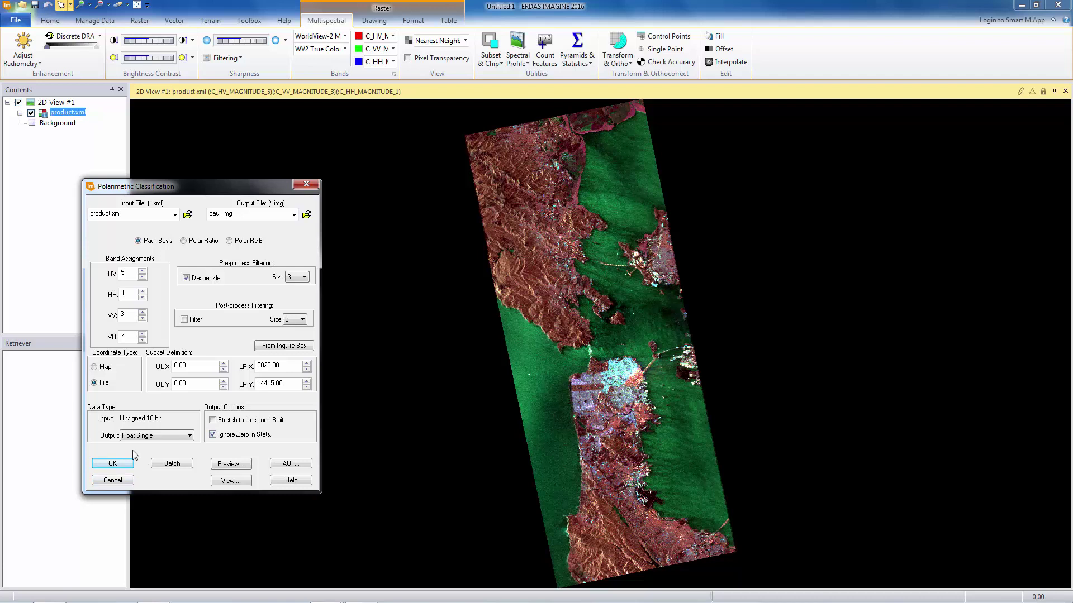
click(111, 482)
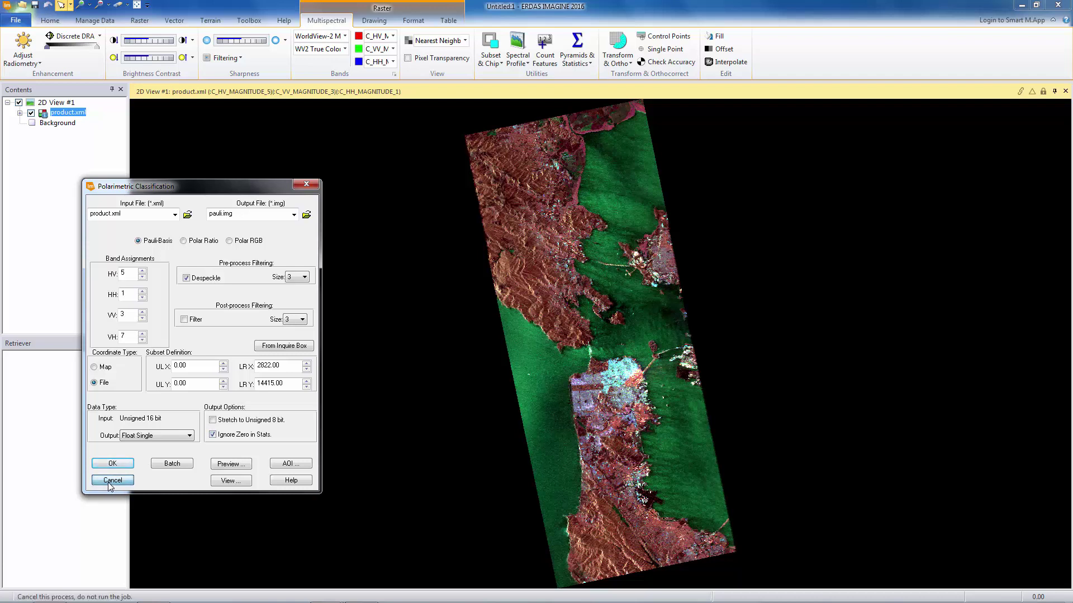
Select pauli_image.img from the recent files list as the layer to add.
click(24, 8)
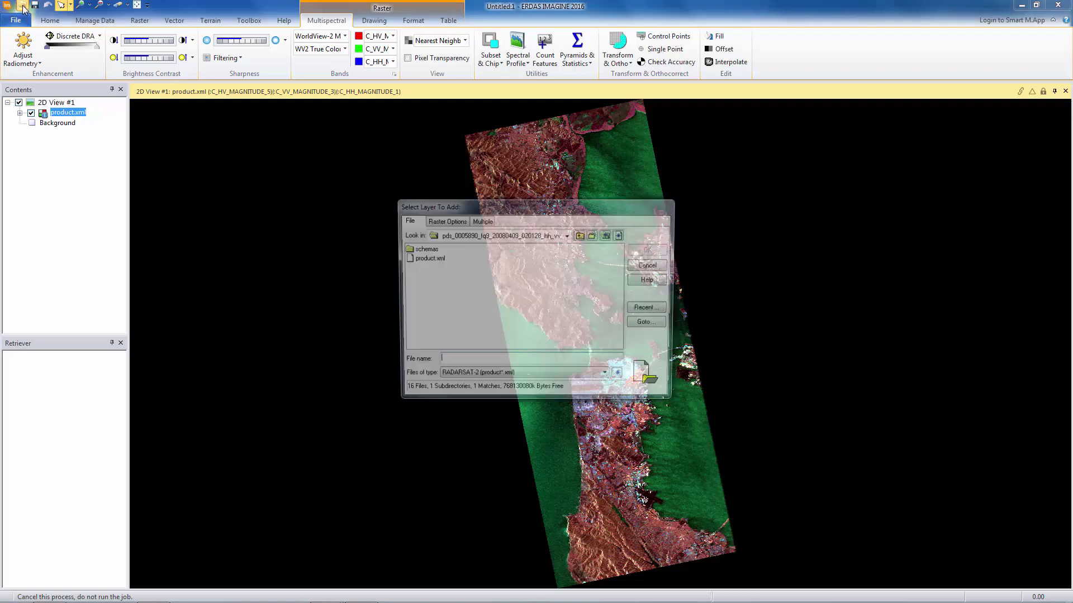
click(649, 309)
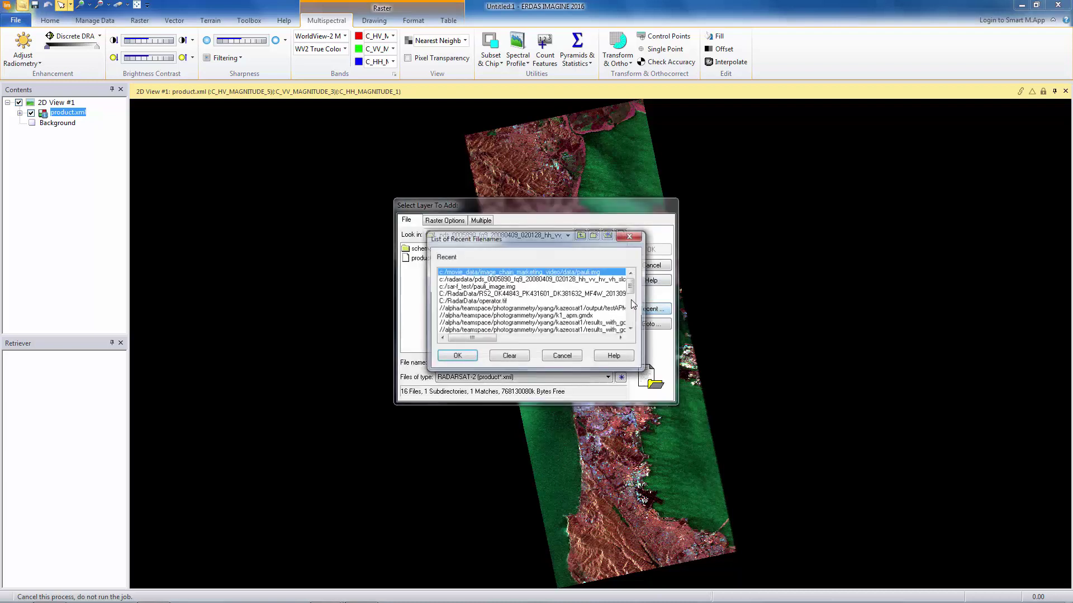
click(495, 287)
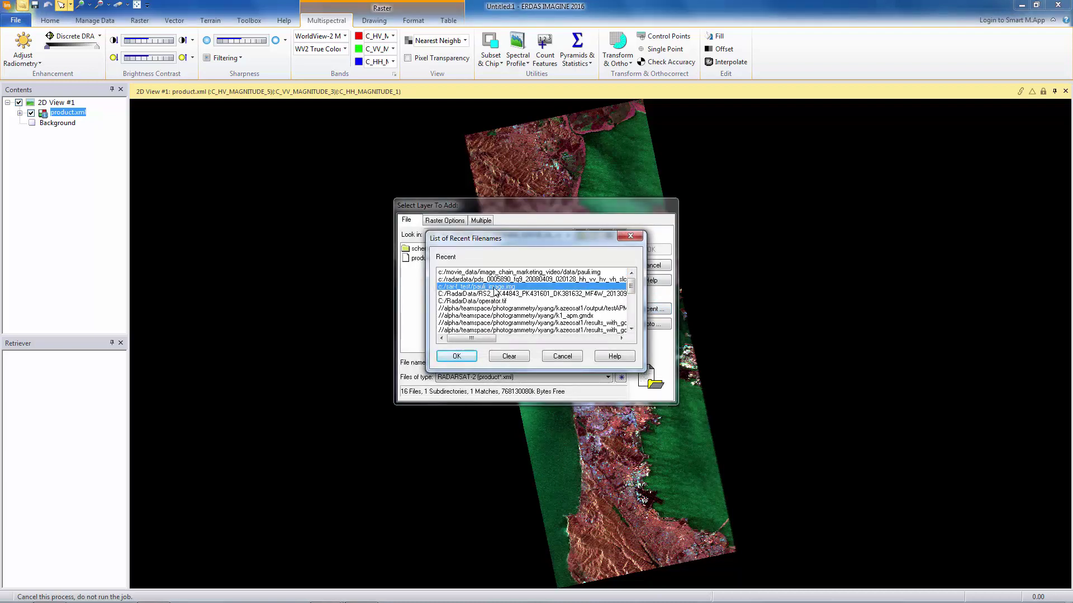
click(457, 357)
Display it with Clear Display, Fit to Frame and Orient Image to Map System enabled.
click(453, 223)
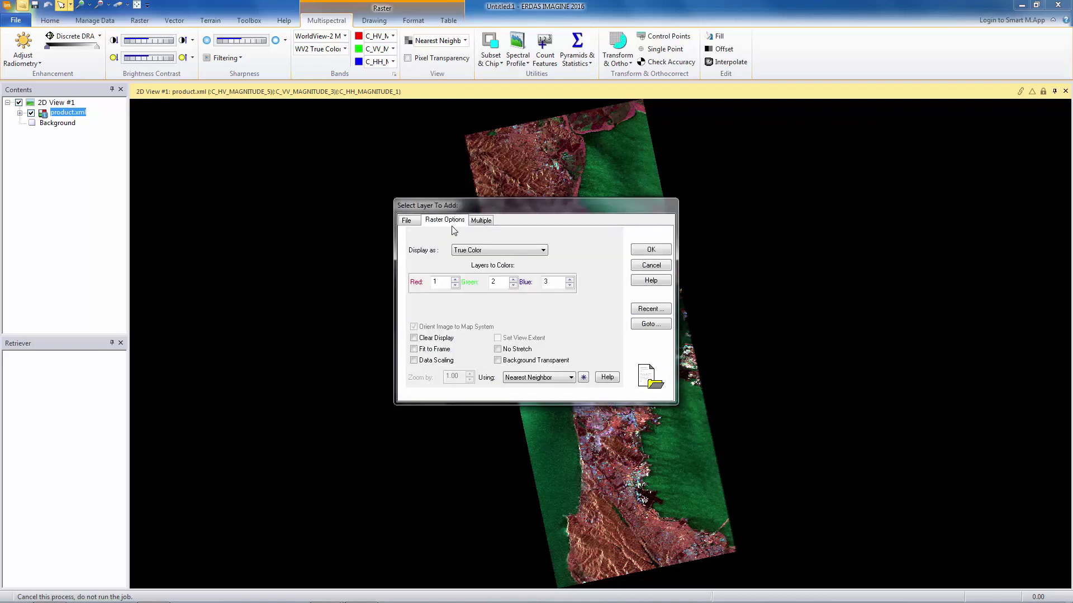
click(414, 338)
click(414, 349)
click(414, 327)
click(650, 252)
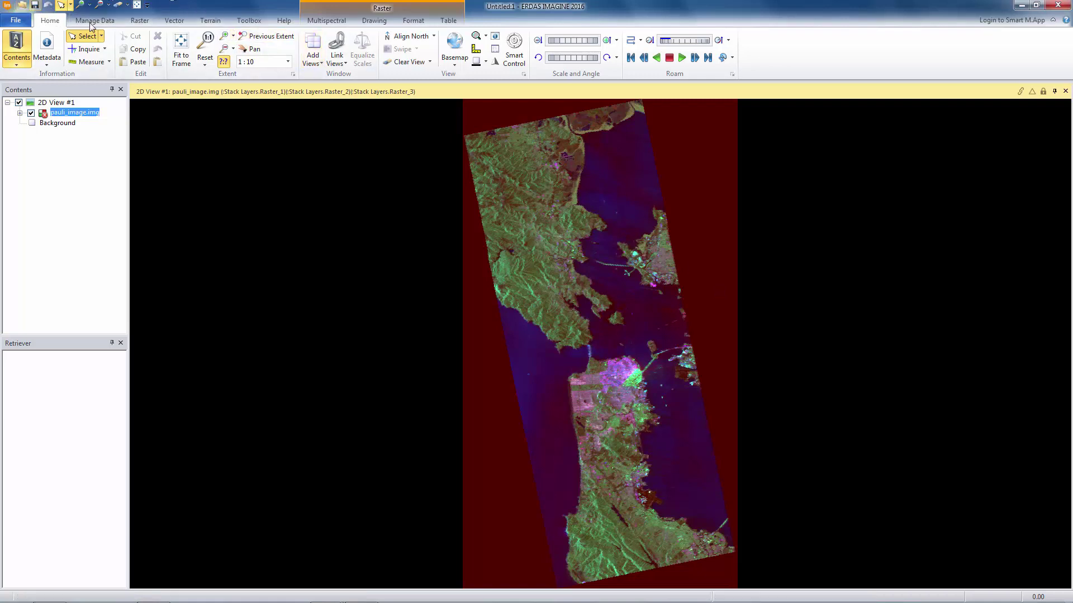
Drag a zoom-in box around San Francisco to view it at 1:2 scale.
click(78, 6)
click(78, 6)
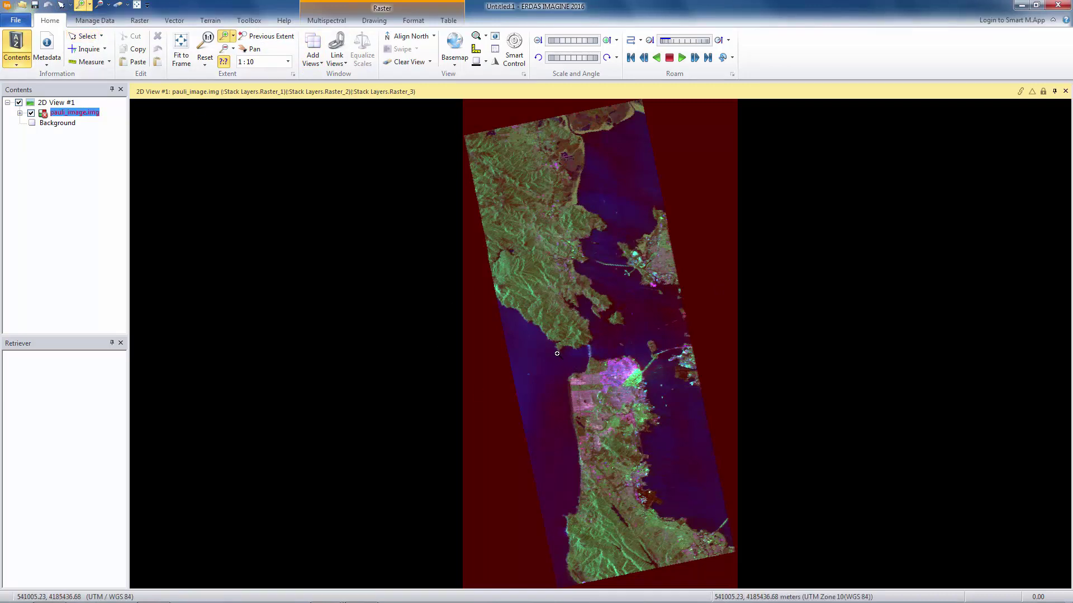
drag(554, 354, 687, 445)
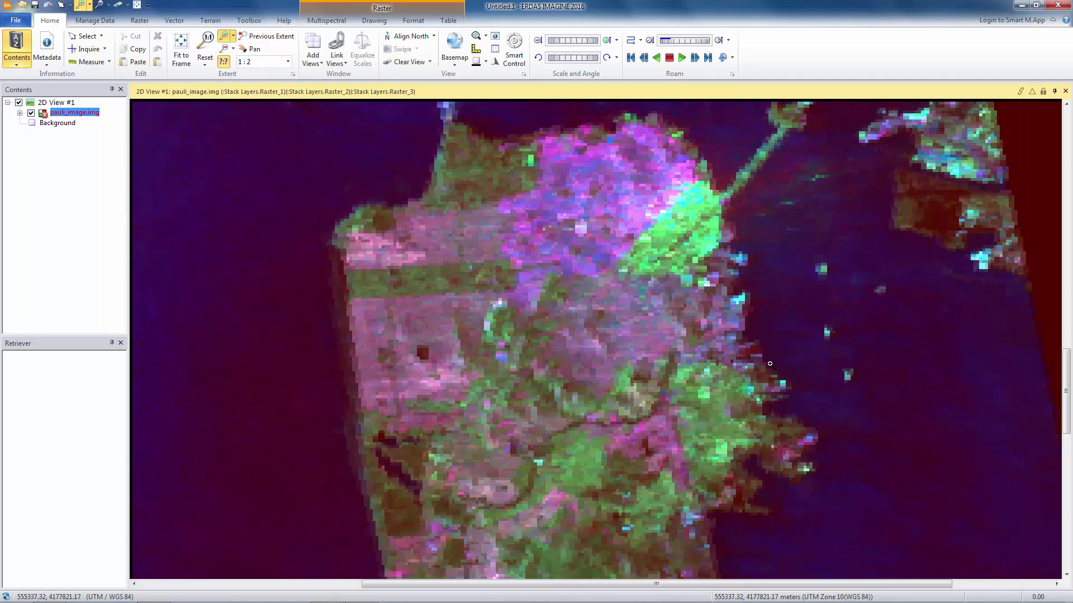
click(63, 5)
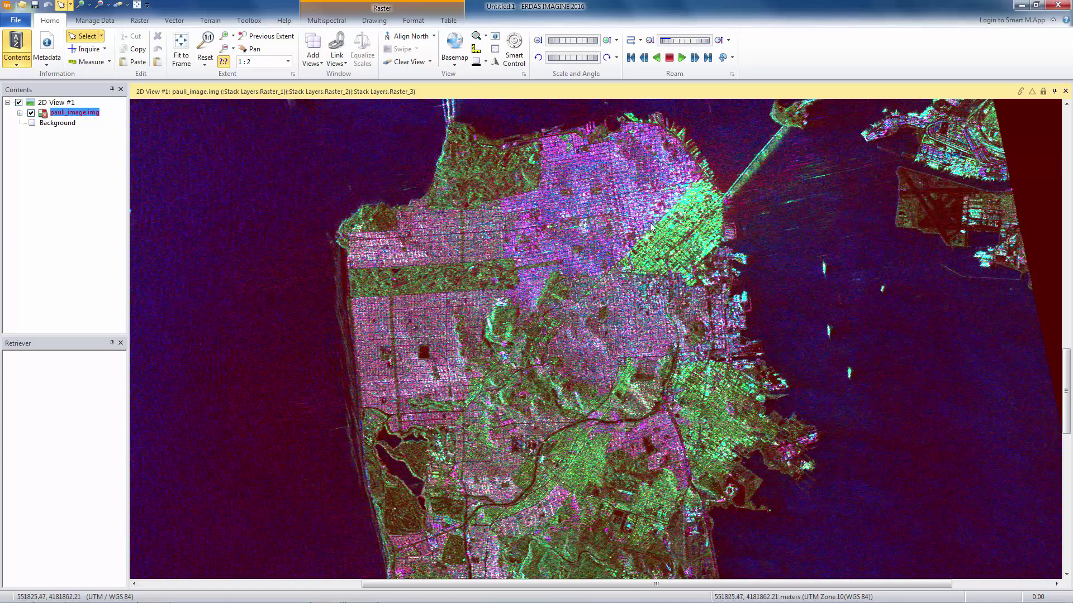
Pan the image south-east over the bay to the airport south of the city.
click(254, 50)
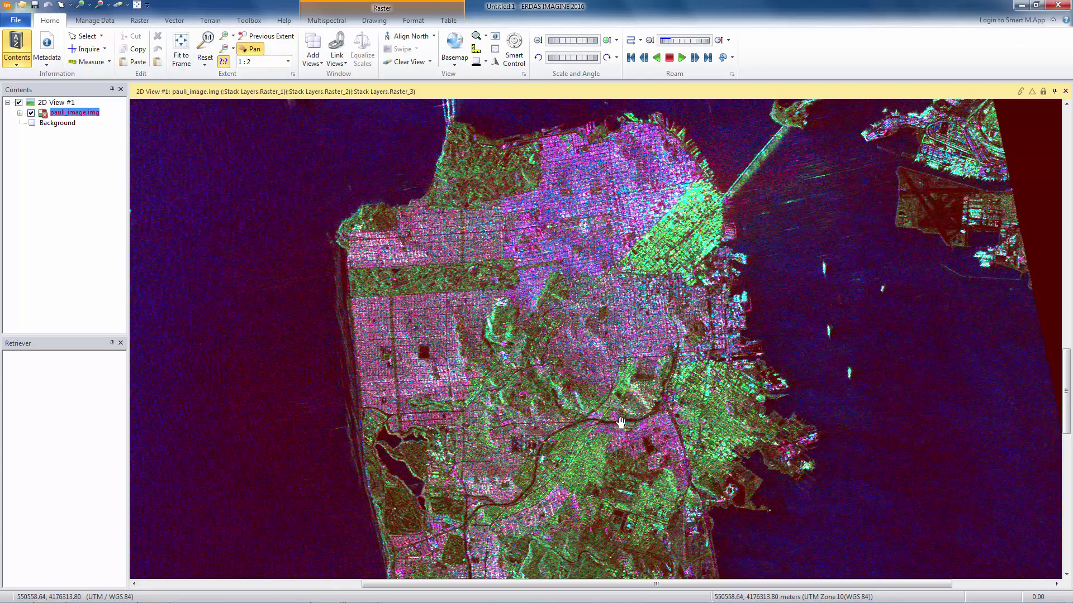
drag(715, 439, 627, 378)
drag(642, 425, 637, 259)
drag(693, 463, 695, 285)
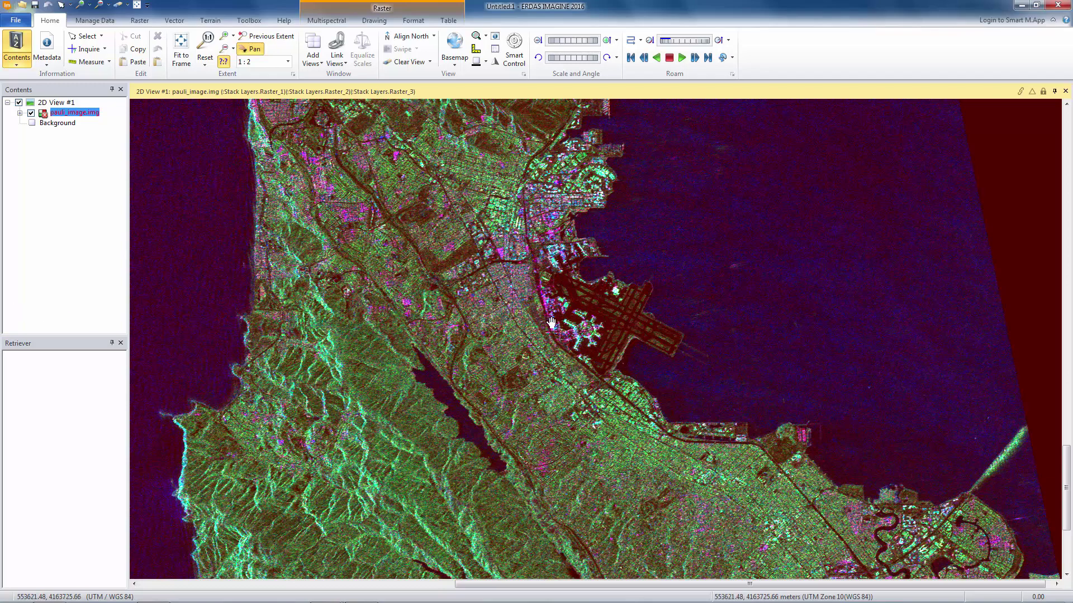
Pan back north past the Bay Bridge and Angel Island to the Marin headlands.
drag(443, 177, 465, 449)
drag(564, 116, 519, 420)
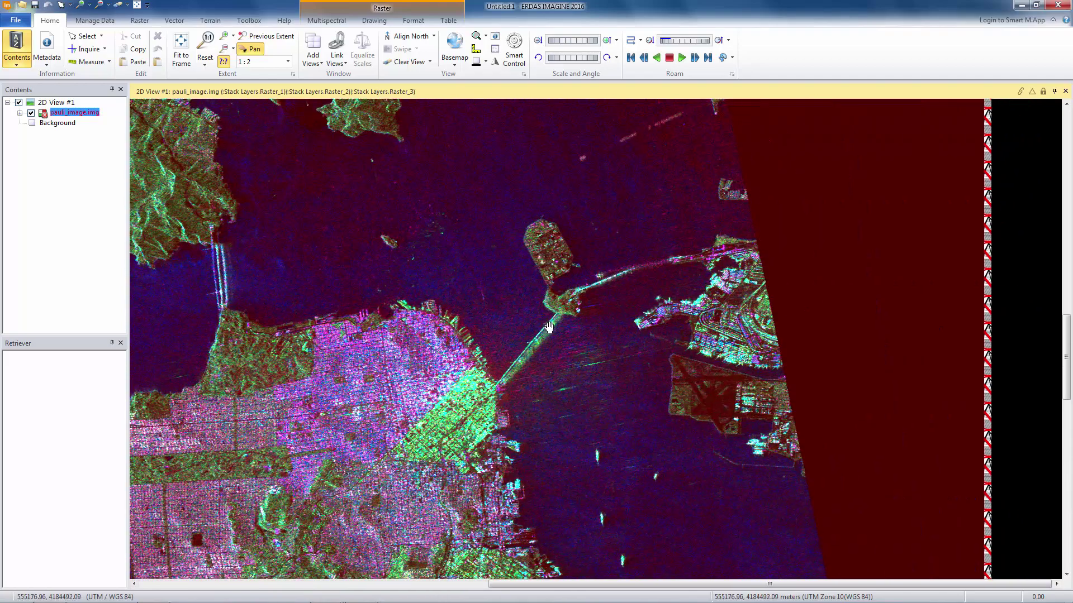
mouse_move(548, 329)
mouse_down()
mouse_move(534, 413)
mouse_move(562, 426)
mouse_up()
drag(486, 305, 593, 412)
drag(349, 289, 587, 426)
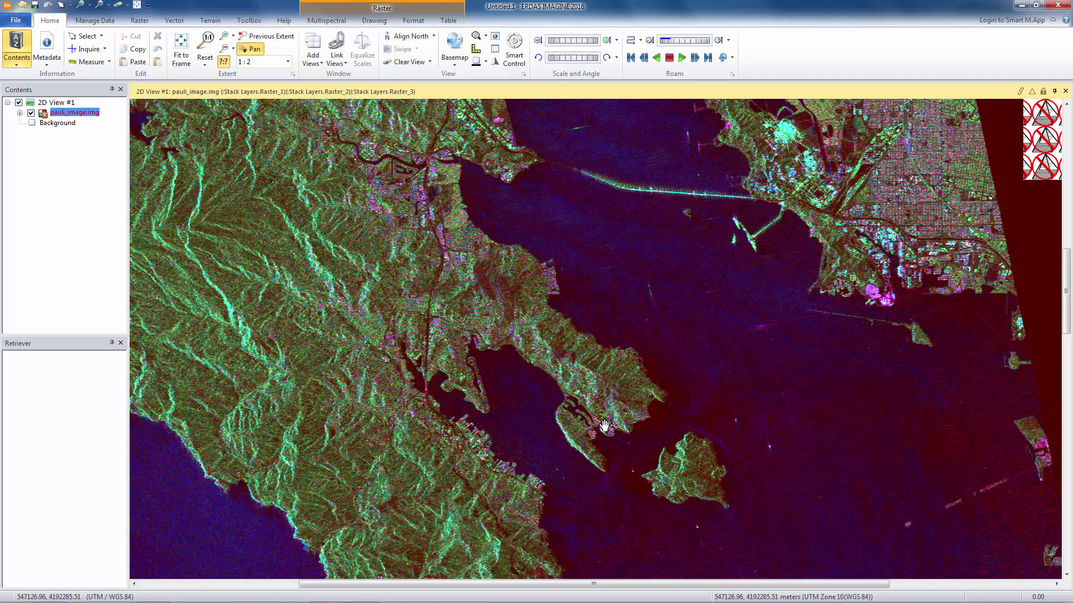
Pan north-west over the Marin hills toward San Pablo Bay.
drag(492, 316, 497, 443)
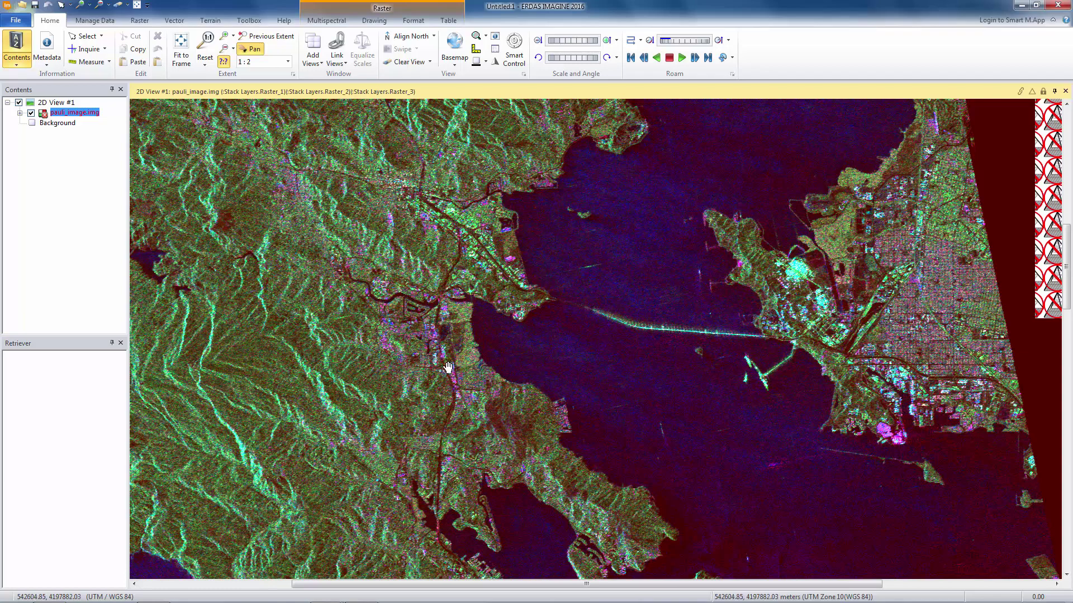
drag(449, 371, 466, 429)
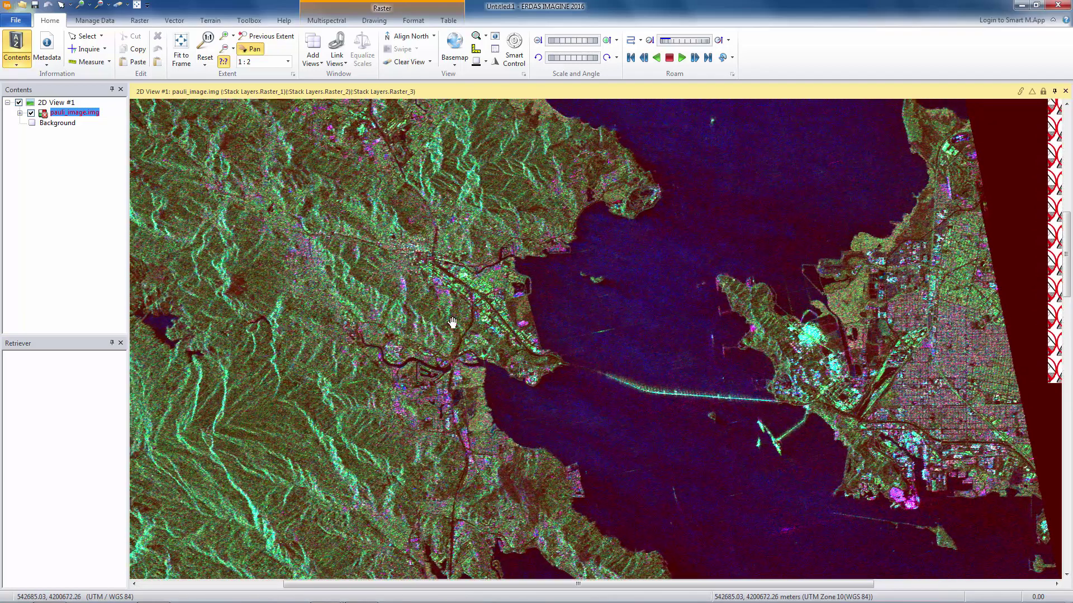
drag(452, 323, 469, 357)
drag(419, 162, 424, 245)
drag(341, 235, 346, 246)
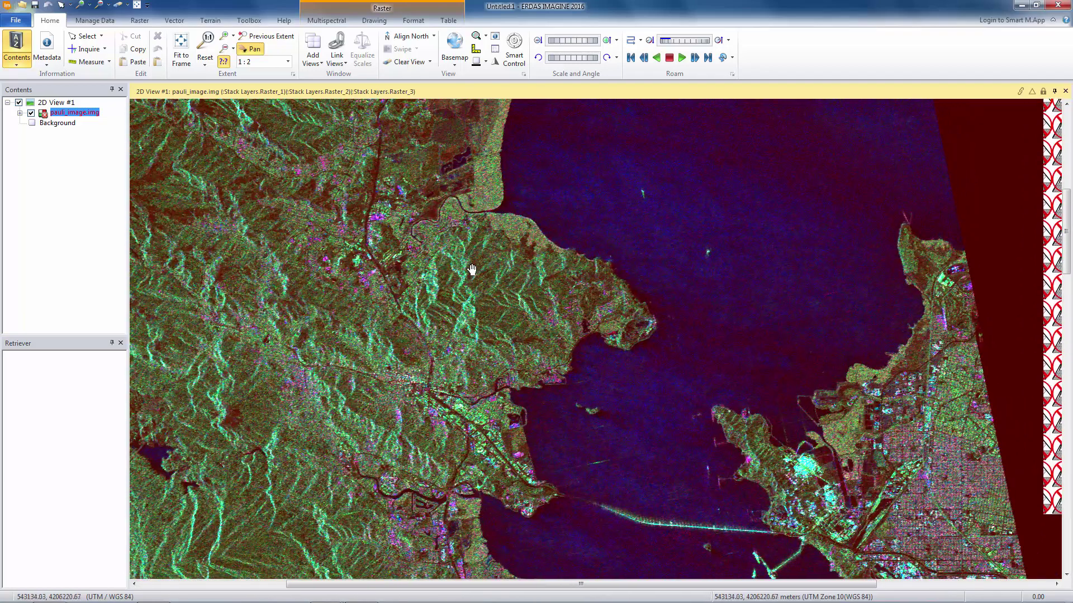
drag(472, 271, 603, 246)
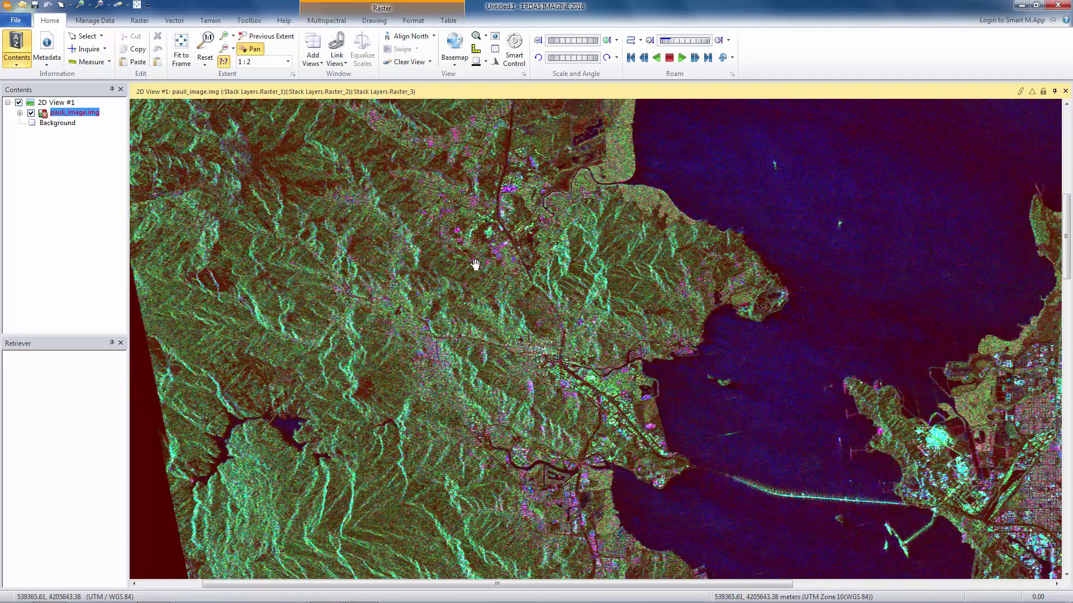